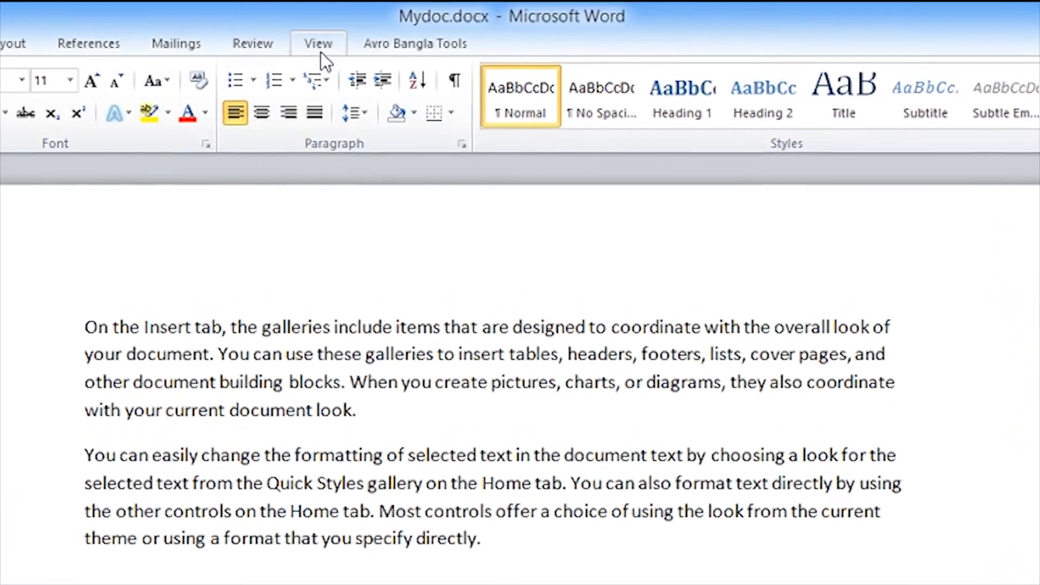
# - Show the ruler in the document and place the cursor at the start of the first paragraph
pyautogui.click(318, 45)
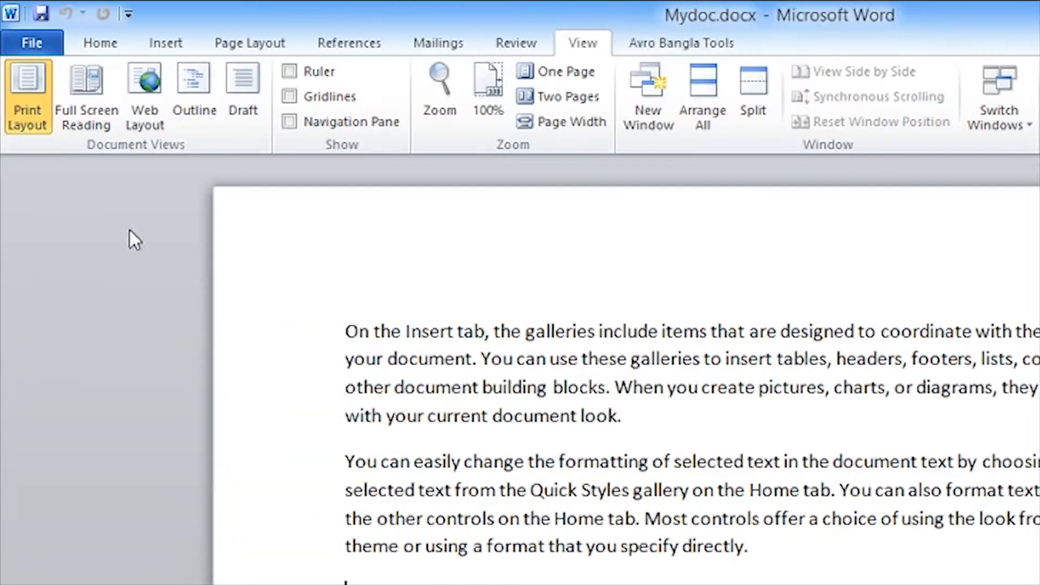
pyautogui.click(289, 70)
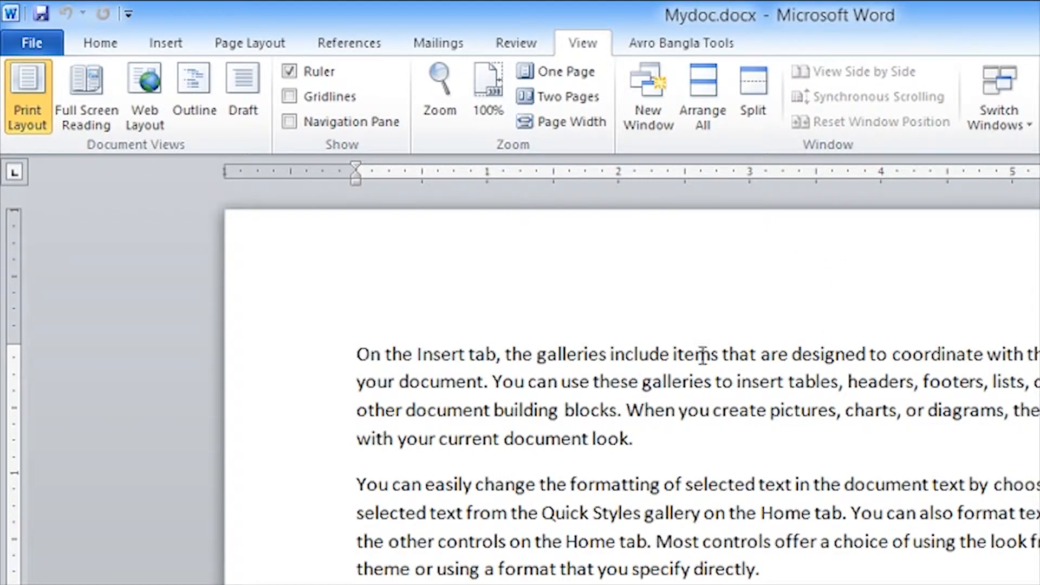
pyautogui.click(358, 354)
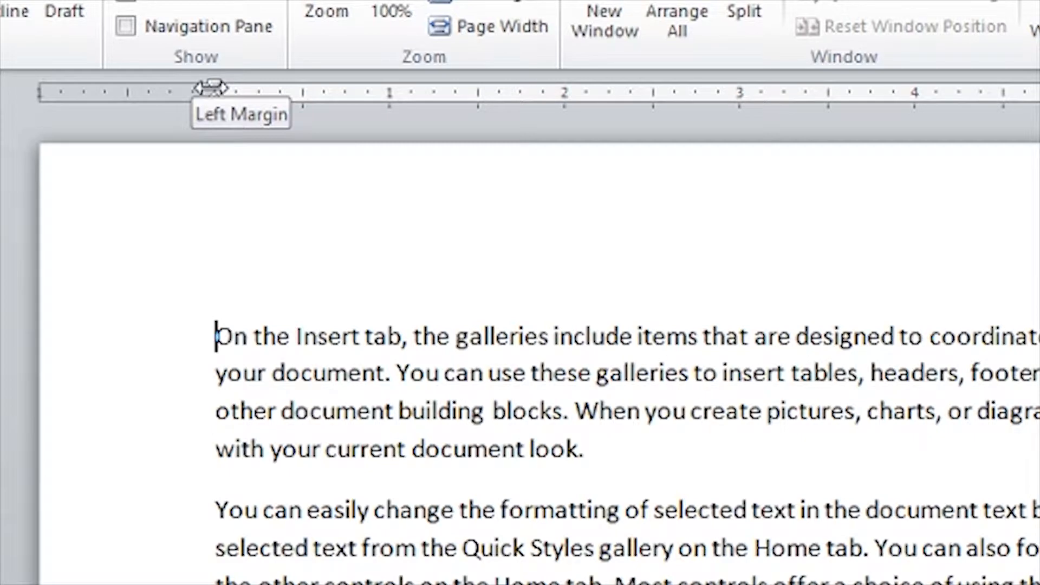
# - Move the page's left margin outward on the ruler to about 0.25 inch from the page edge
pyautogui.moveTo(212, 88)
pyautogui.mouseDown()
pyautogui.moveTo(116, 107)
pyautogui.moveTo(401, 129)
pyautogui.mouseUp()
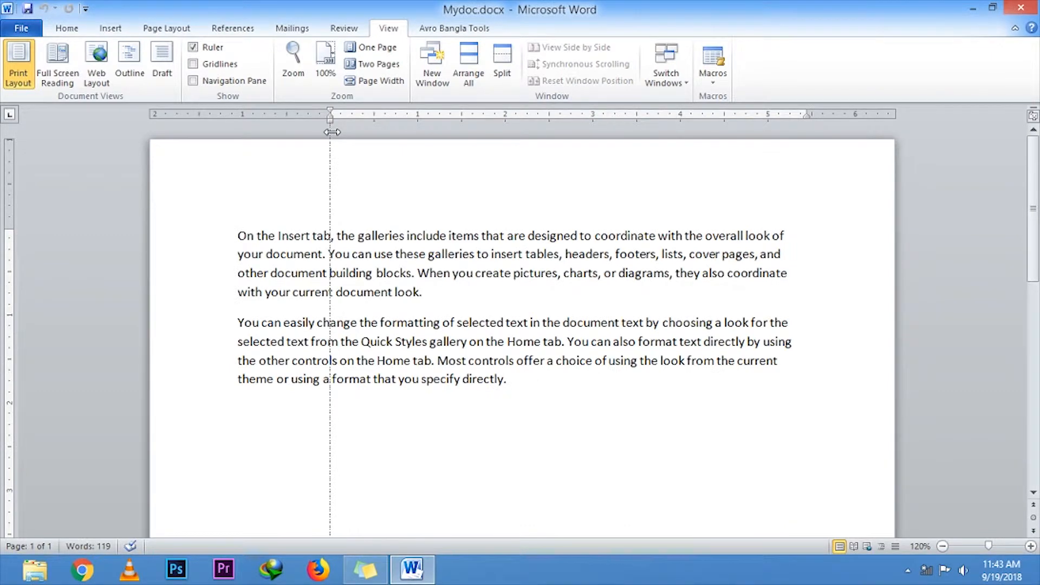
pyautogui.moveTo(332, 132); pyautogui.dragTo(196, 152)
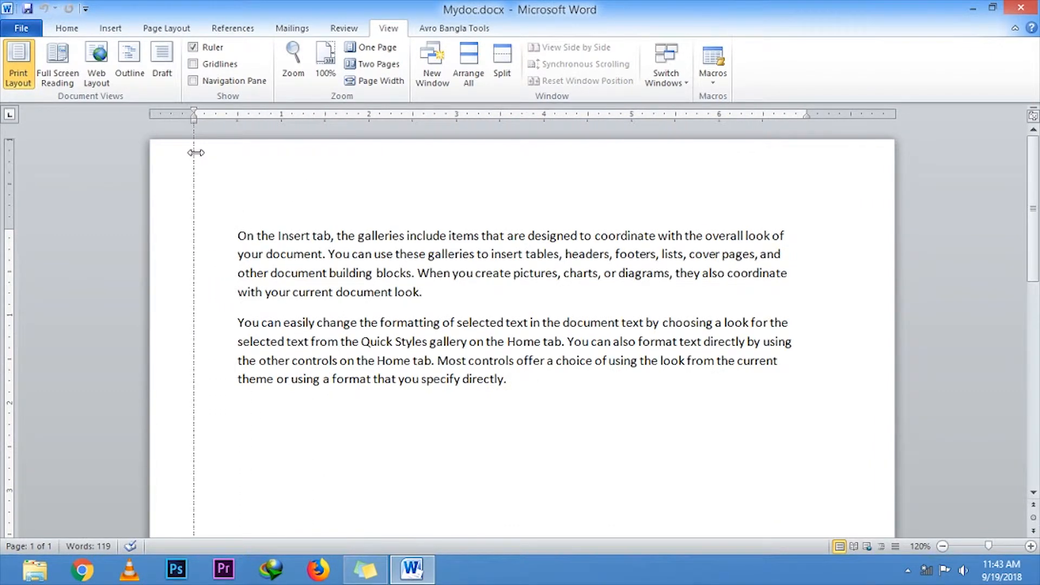
pyautogui.moveTo(196, 152); pyautogui.dragTo(172, 156)
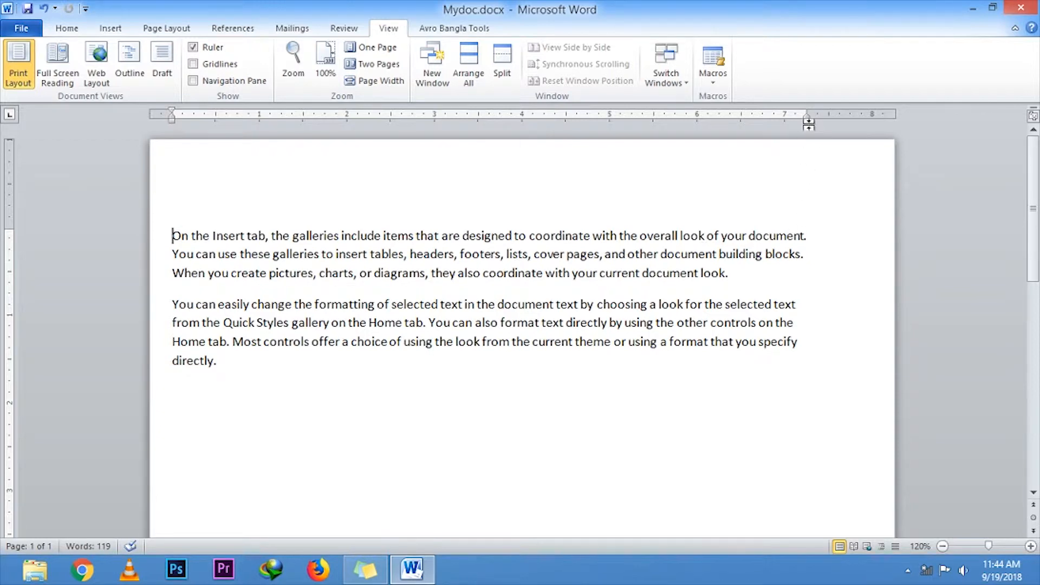
# - Move the page's right margin outward on the ruler to about the 7.6 inch position
pyautogui.click(815, 234)
pyautogui.click(810, 257)
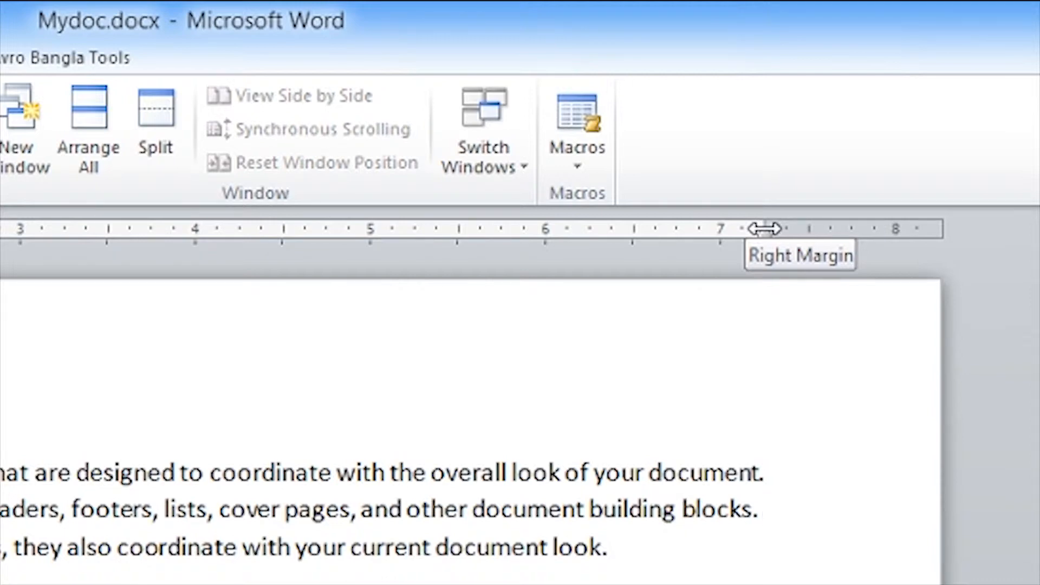
pyautogui.moveTo(764, 228); pyautogui.dragTo(764, 228)
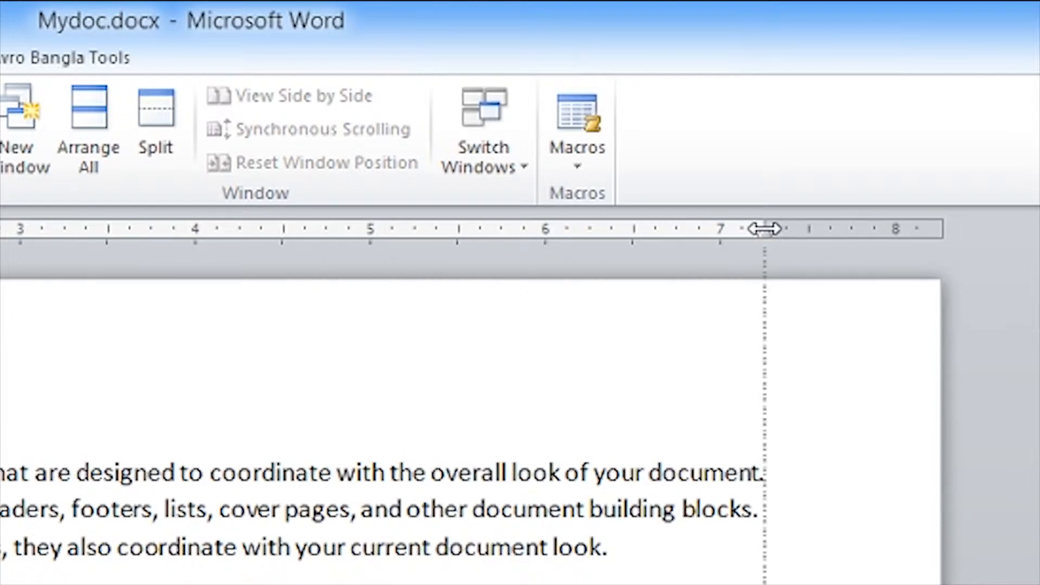
pyautogui.moveTo(764, 228)
pyautogui.mouseDown()
pyautogui.moveTo(740, 229)
pyautogui.moveTo(843, 230)
pyautogui.moveTo(759, 239)
pyautogui.mouseUp()
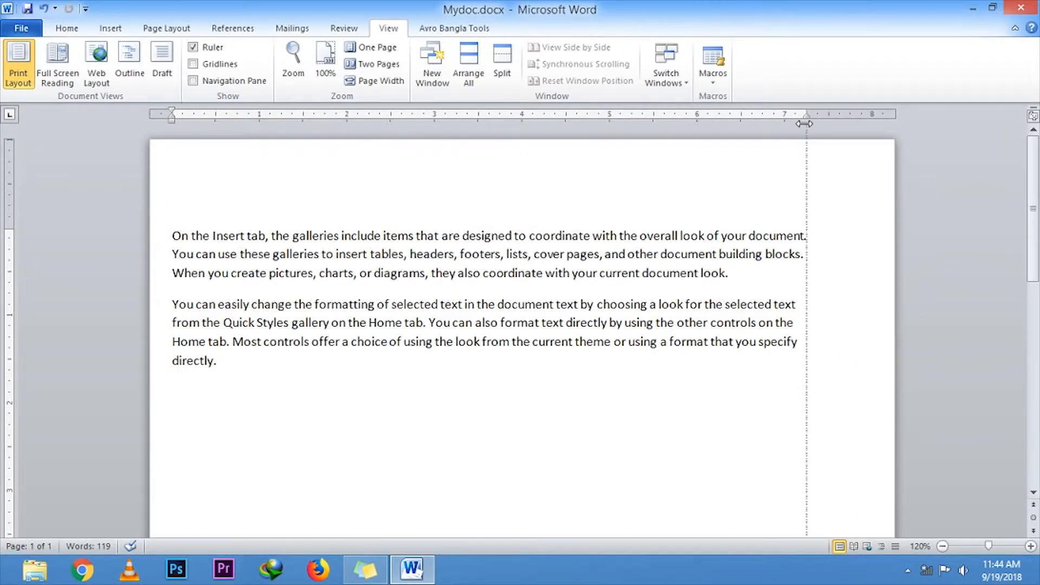
pyautogui.moveTo(804, 124); pyautogui.dragTo(726, 147)
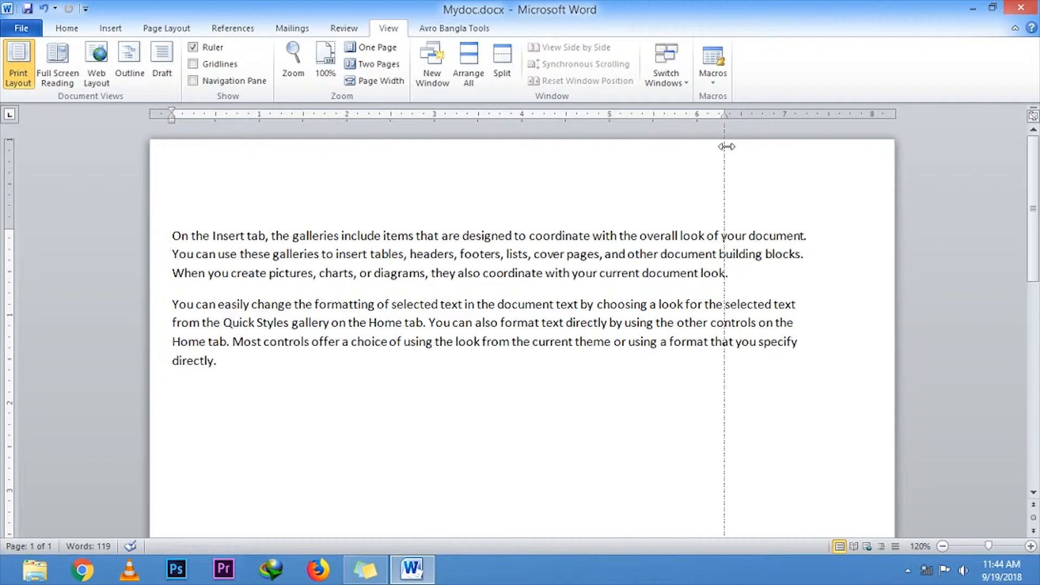
pyautogui.moveTo(726, 146)
pyautogui.mouseDown()
pyautogui.moveTo(758, 116)
pyautogui.moveTo(840, 128)
pyautogui.mouseUp()
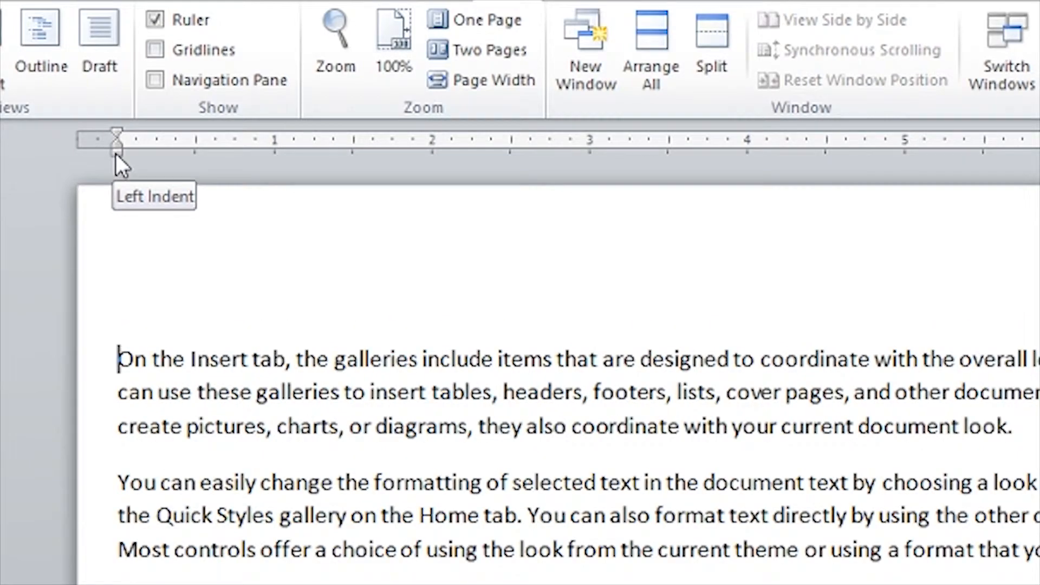
# - Set the left indent of the first paragraph to about 0.55 inch and of the second paragraph to about 1.8 inches
pyautogui.moveTo(117, 151); pyautogui.dragTo(117, 151)
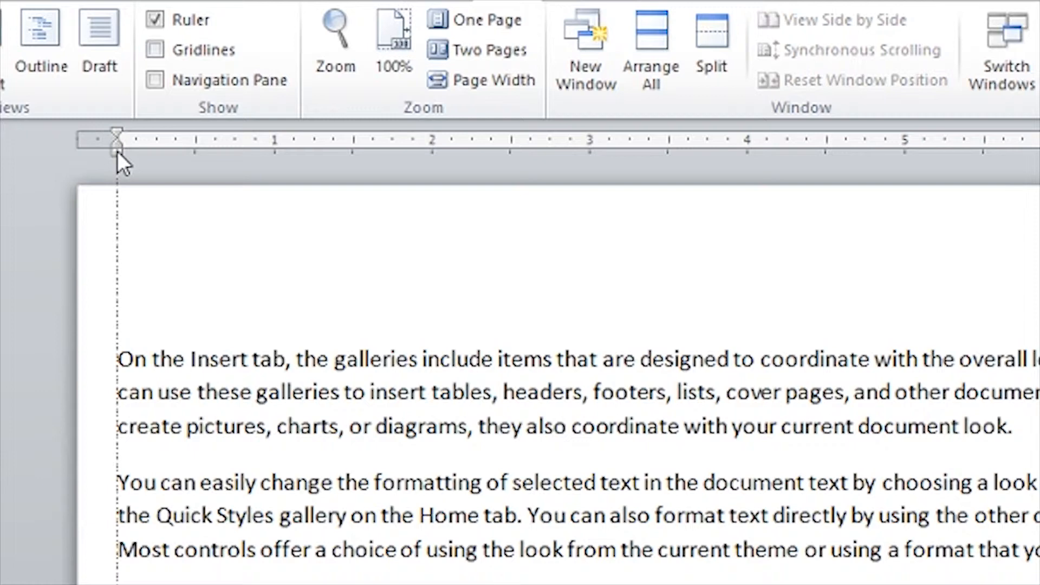
pyautogui.moveTo(117, 151); pyautogui.dragTo(200, 154)
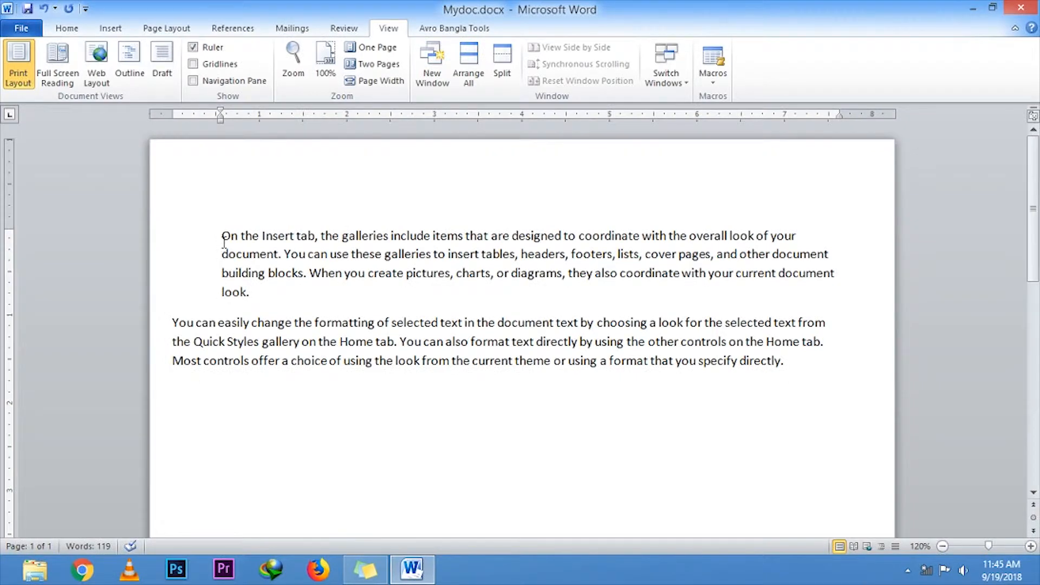
pyautogui.click(174, 328)
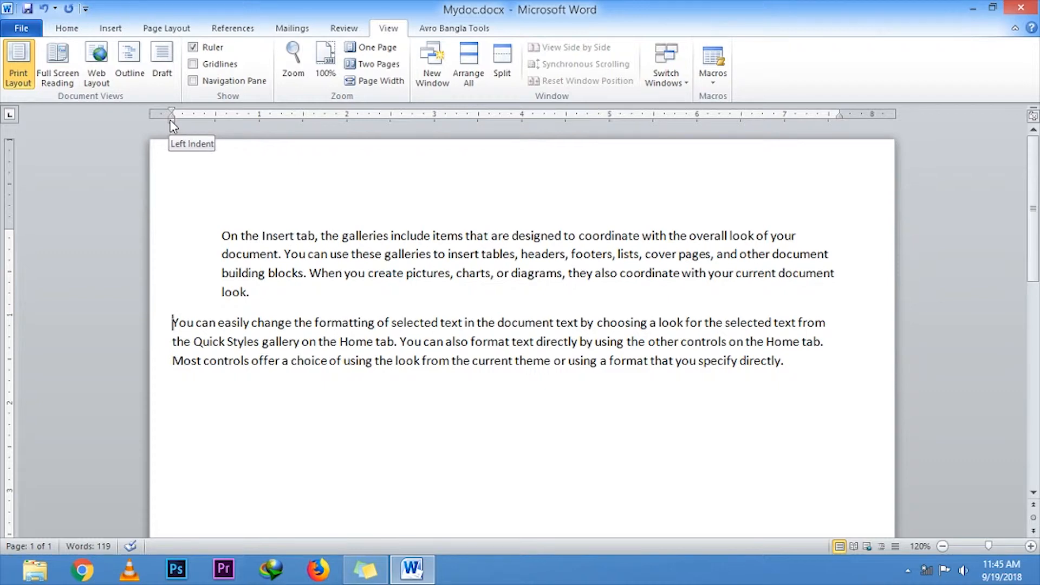
pyautogui.moveTo(171, 121); pyautogui.dragTo(330, 121)
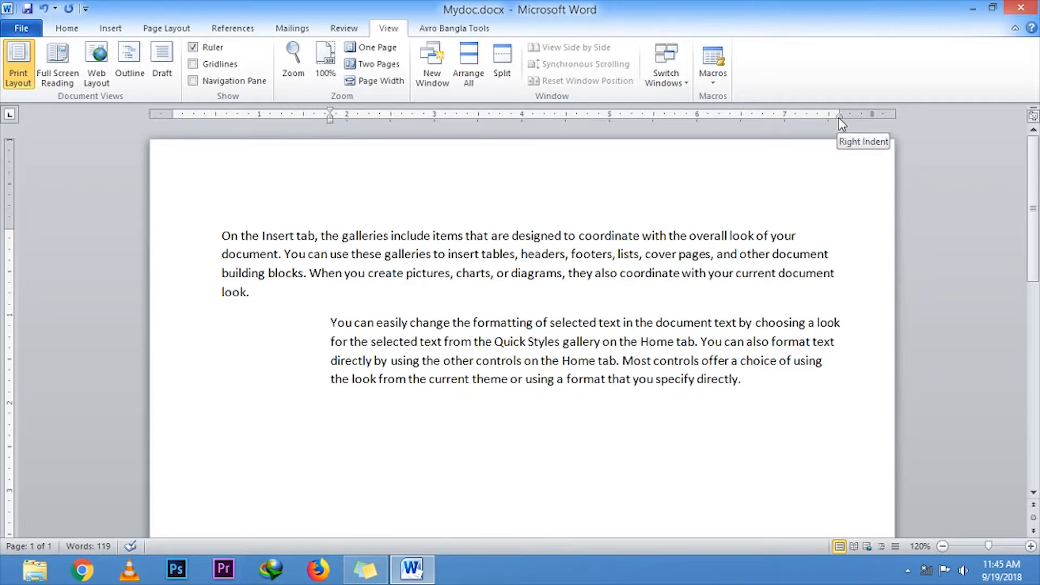
# - Move the second paragraph's right indent inward to the 6 inch mark on the ruler
pyautogui.moveTo(839, 118); pyautogui.dragTo(839, 118)
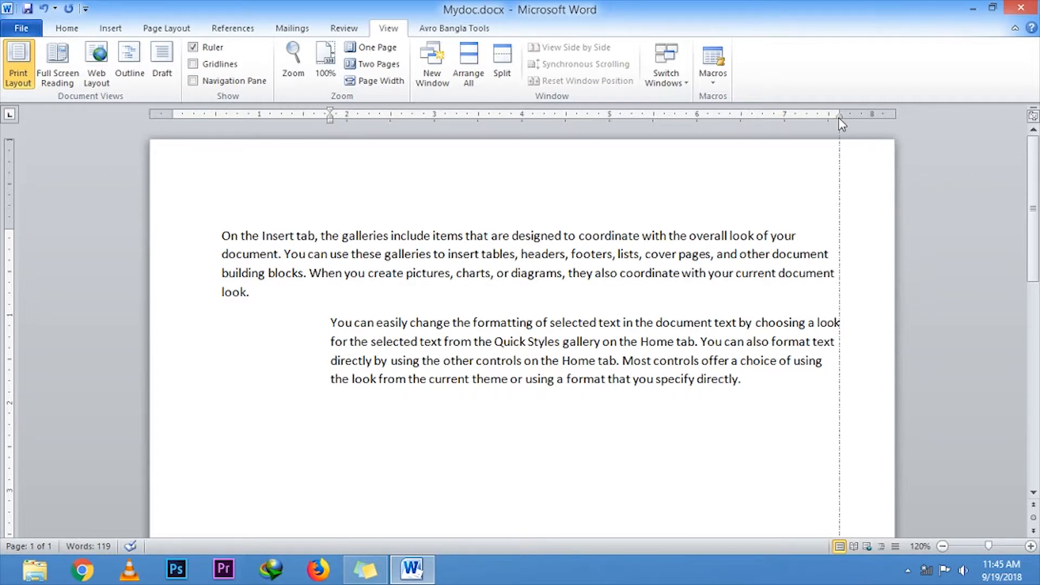
pyautogui.moveTo(838, 118); pyautogui.dragTo(749, 153)
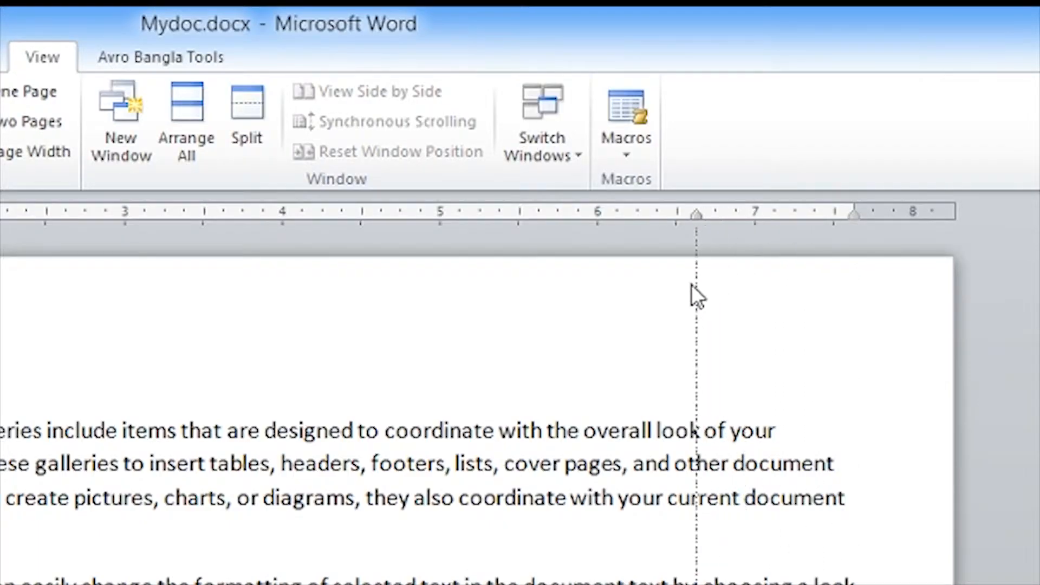
pyautogui.moveTo(691, 284)
pyautogui.mouseDown()
pyautogui.moveTo(588, 322)
pyautogui.moveTo(909, 371)
pyautogui.moveTo(596, 431)
pyautogui.mouseUp()
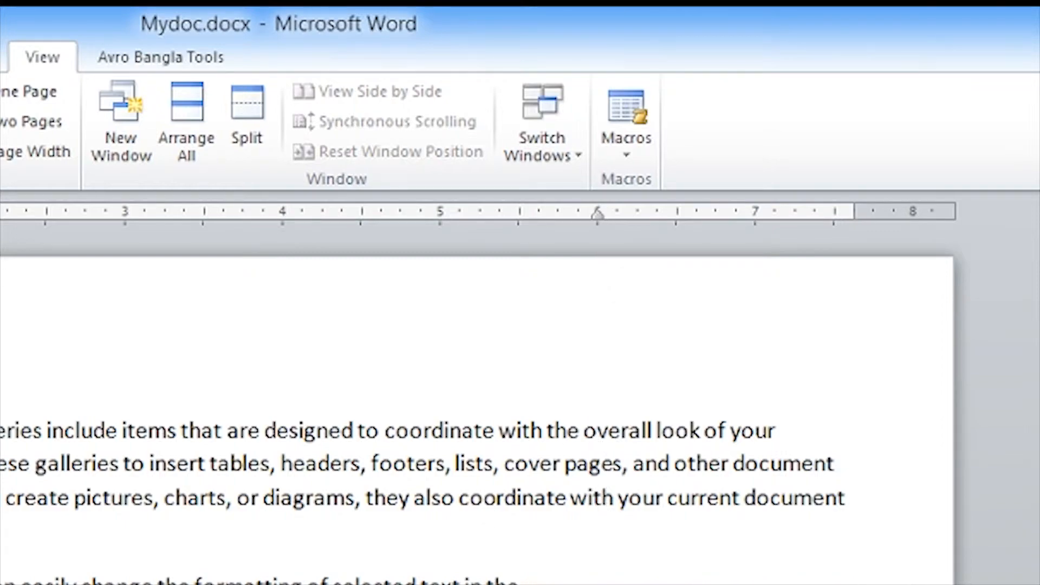
# - Insert a table with three columns and two rows below the second paragraph
pyautogui.scroll(-2, 477, 404)
pyautogui.scroll(2, 477, 404)
pyautogui.scroll(-2, 476, 403)
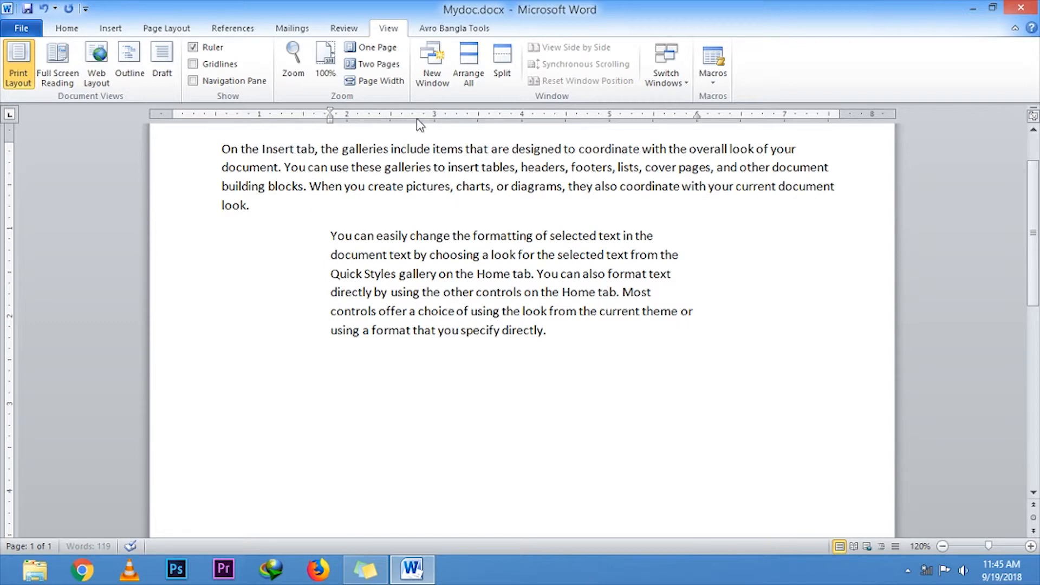
pyautogui.click(111, 32)
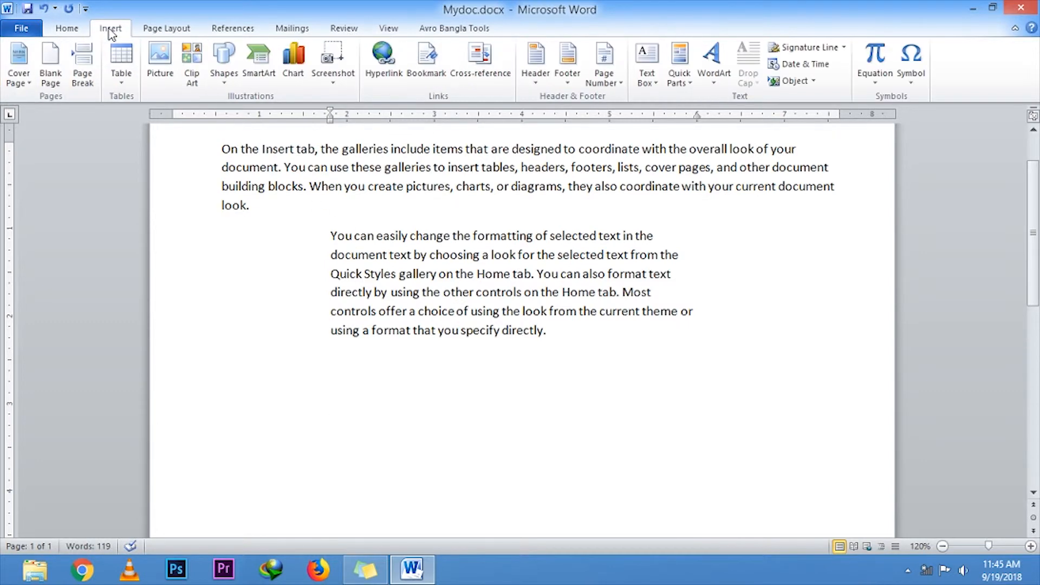
pyautogui.click(117, 82)
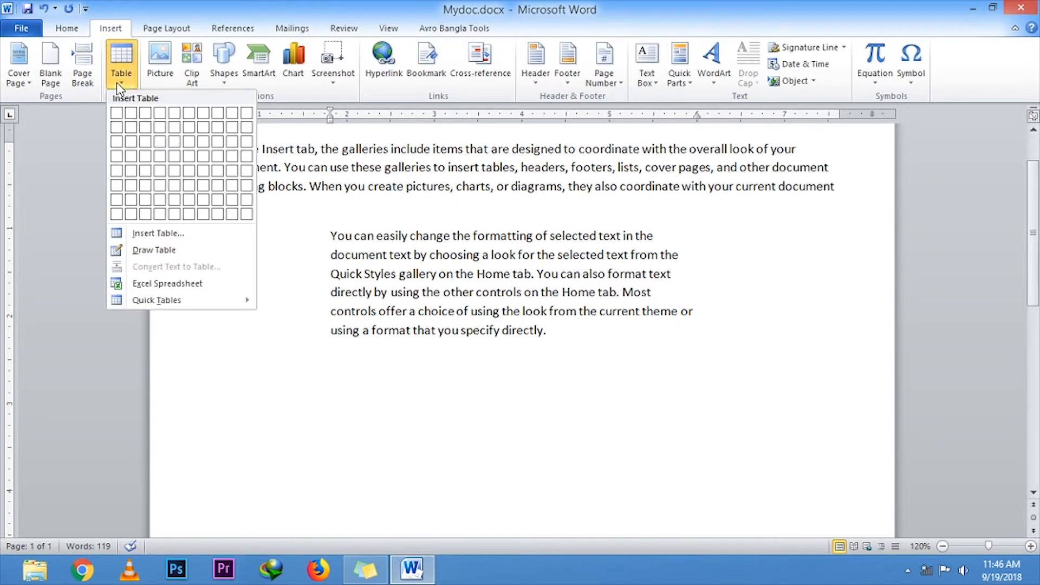
pyautogui.click(143, 133)
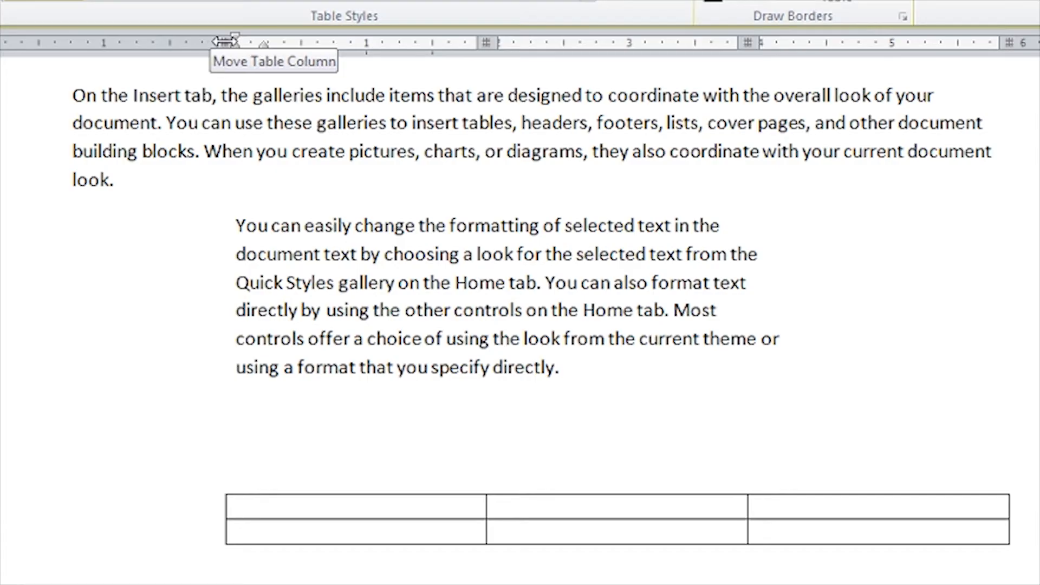
# - Shift the table about 0.85 inch left using the ruler and resize its columns to about 1.6, 1.7 and 2.5 inches
pyautogui.moveTo(225, 41)
pyautogui.mouseDown()
pyautogui.moveTo(98, 47)
pyautogui.moveTo(113, 78)
pyautogui.mouseUp()
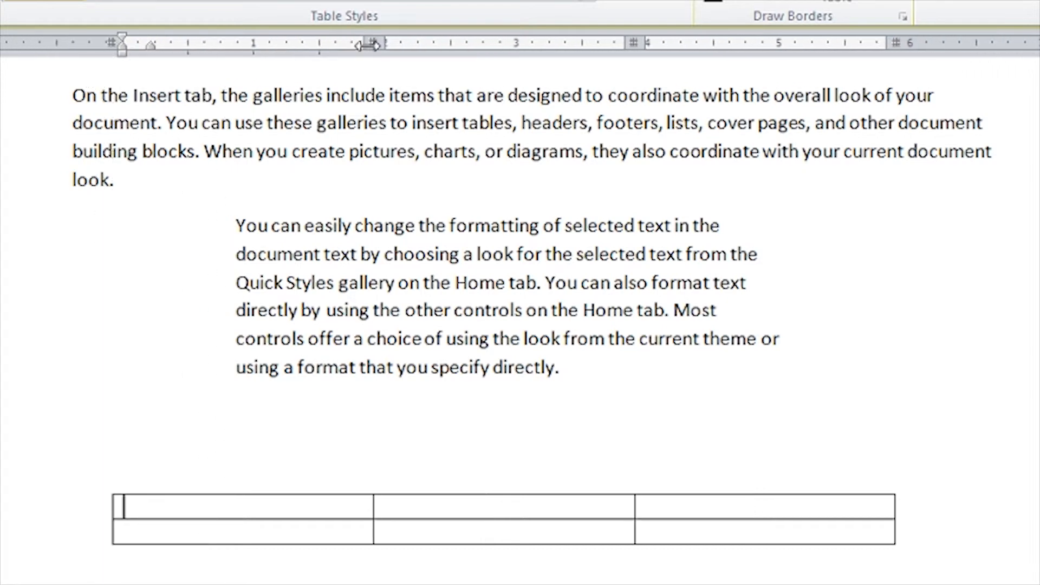
pyautogui.moveTo(369, 45)
pyautogui.mouseDown()
pyautogui.moveTo(428, 53)
pyautogui.moveTo(426, 74)
pyautogui.moveTo(324, 91)
pyautogui.mouseUp()
pyautogui.moveTo(586, 43); pyautogui.dragTo(546, 54)
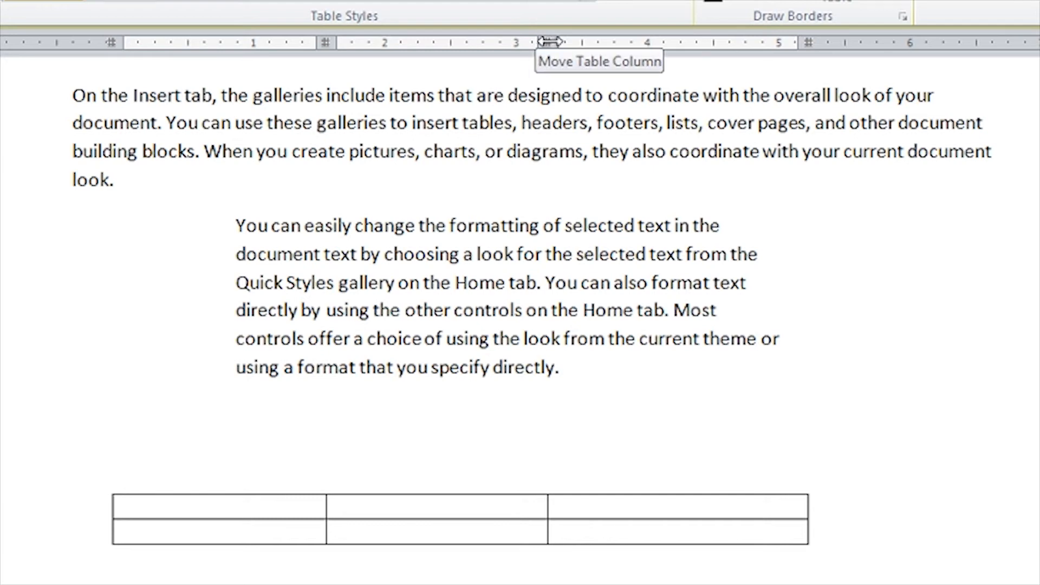
pyautogui.moveTo(802, 43)
pyautogui.mouseDown()
pyautogui.moveTo(943, 76)
pyautogui.moveTo(873, 108)
pyautogui.mouseUp()
pyautogui.scroll(2, 664, 392)
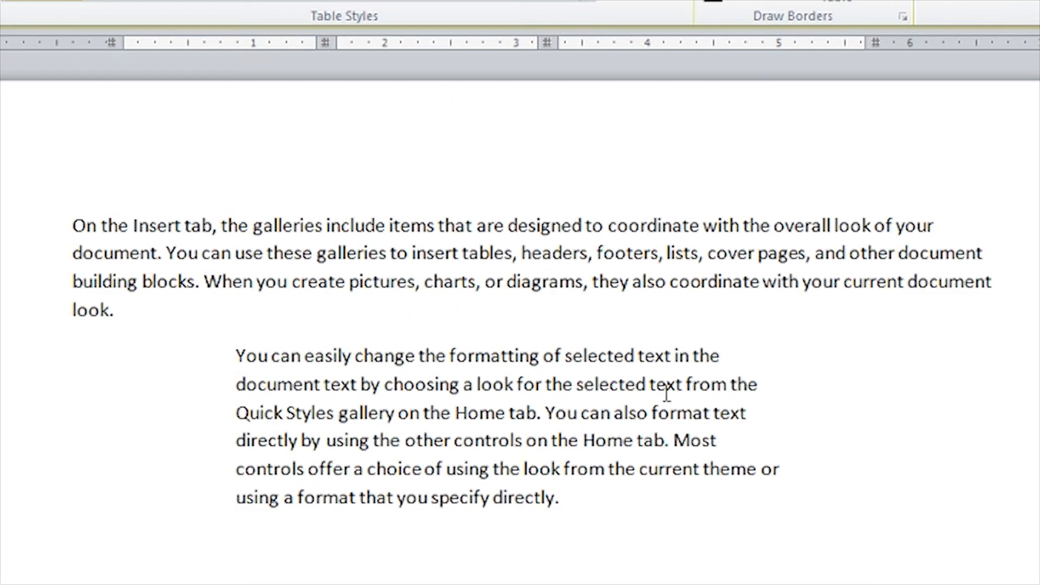
pyautogui.scroll(-2, 671, 406)
pyautogui.scroll(2, 672, 410)
pyautogui.scroll(-1, 501, 457)
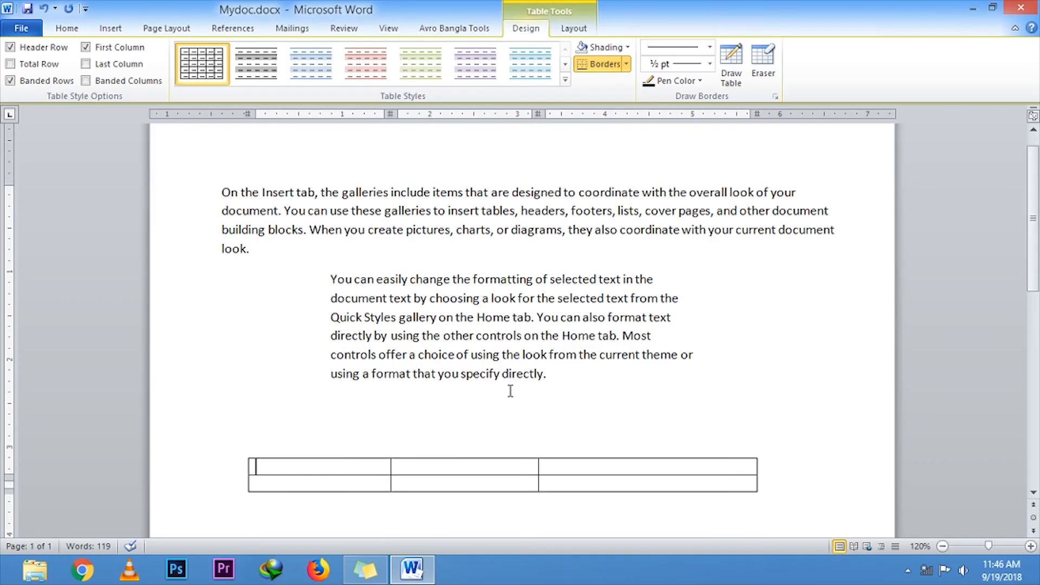